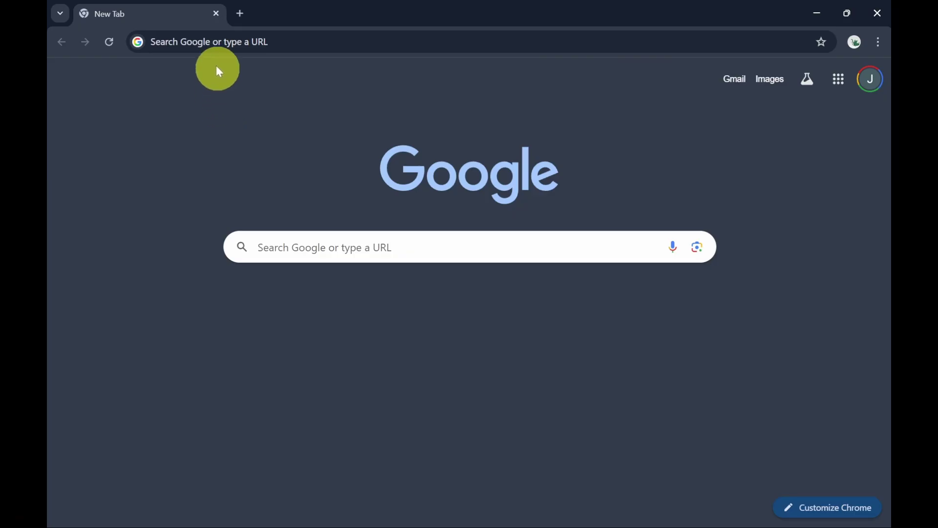
Step: Rerun the 'google cloud console' Google search and scroll to the Google Cloud Console result
left_click(220, 40)
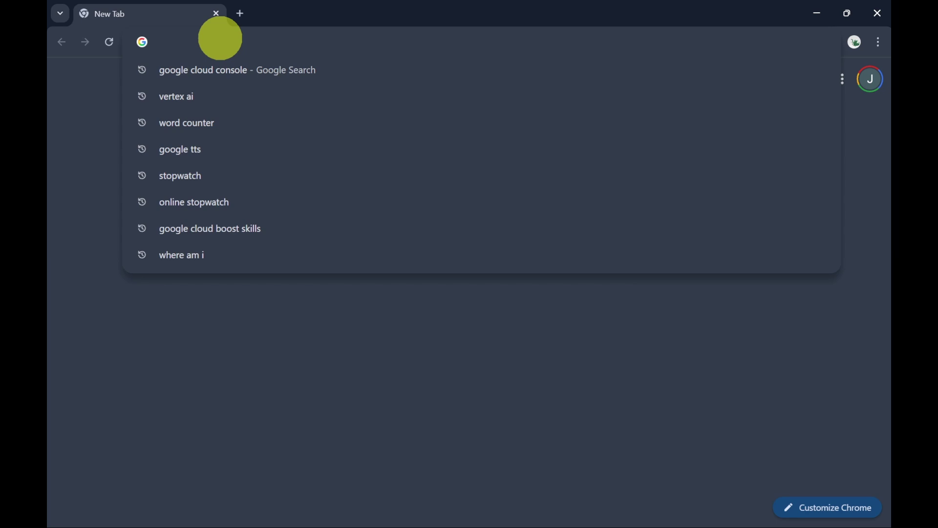
left_click(262, 81)
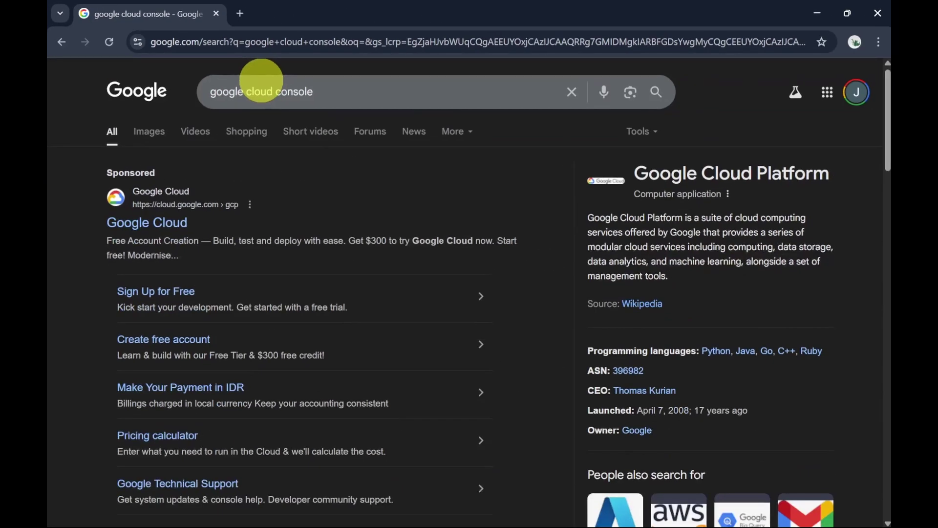
scroll(321, 213, "down", 5)
scroll(321, 213, "down", 3)
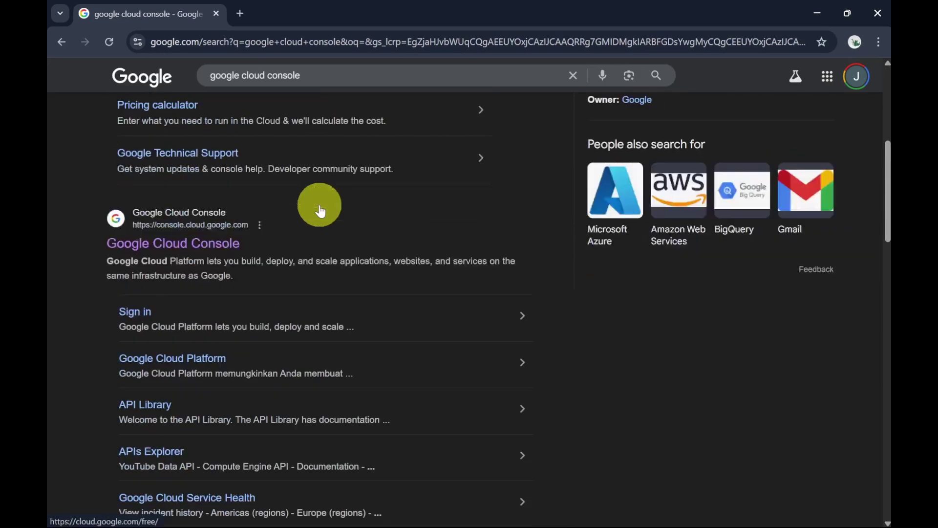
Step: Open Google Cloud Console, search its products for 'vertex', and open Vertex AI
left_click(228, 243)
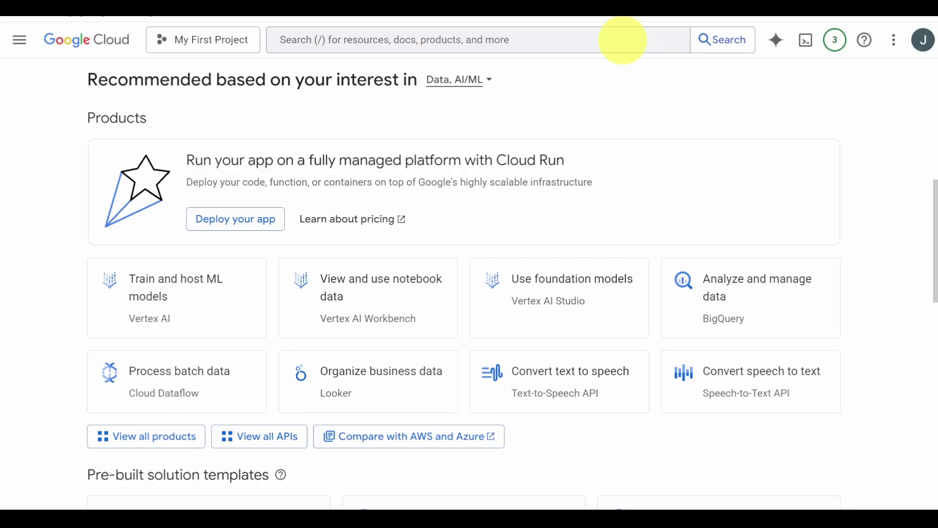
left_click(623, 40)
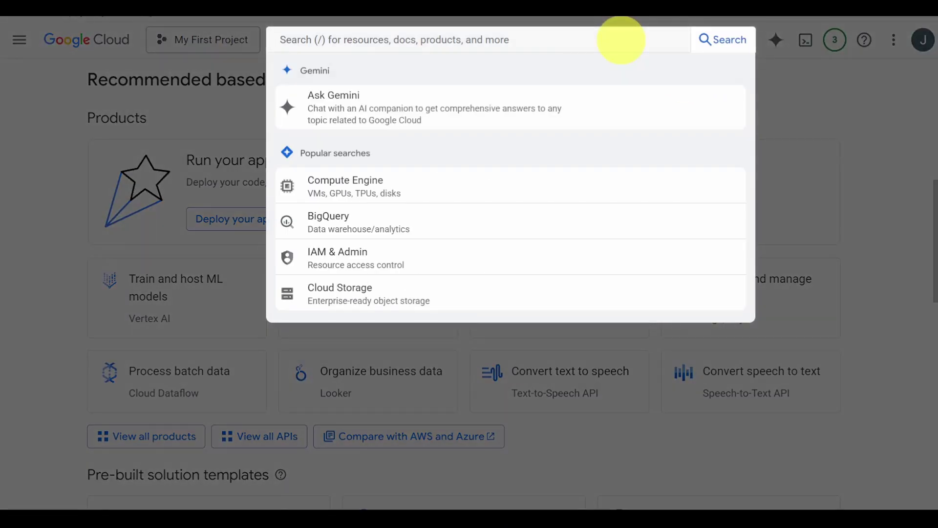
type("vertex search ai")
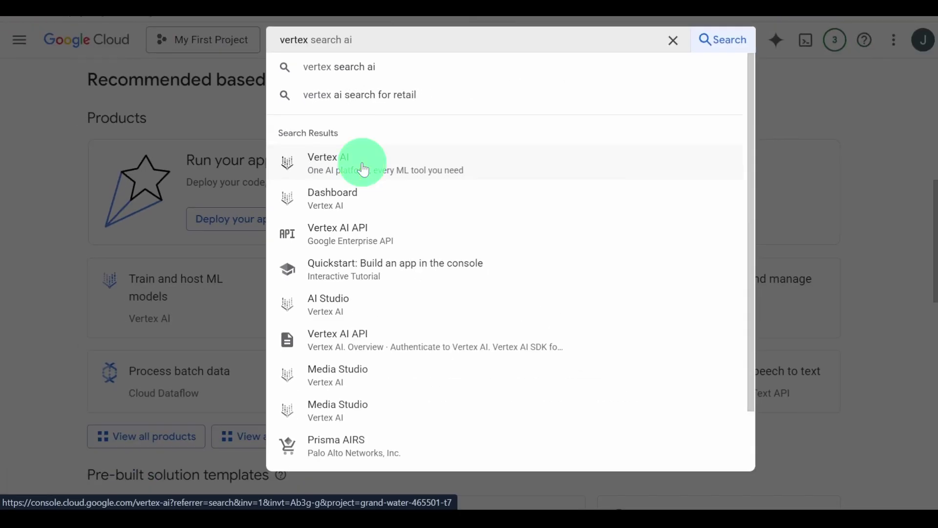
left_click(473, 230)
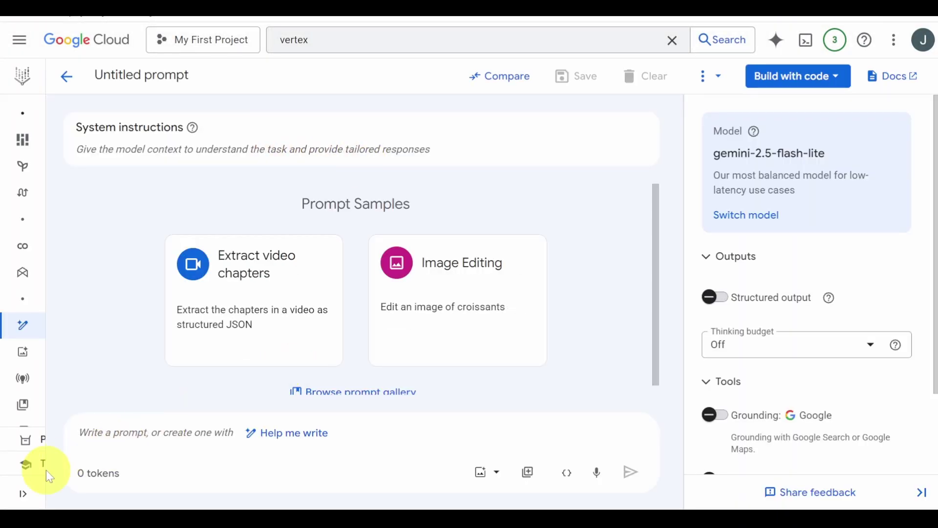
Step: Go to Media Studio from the Vertex AI navigation menu, then collapse the menu
left_click(22, 494)
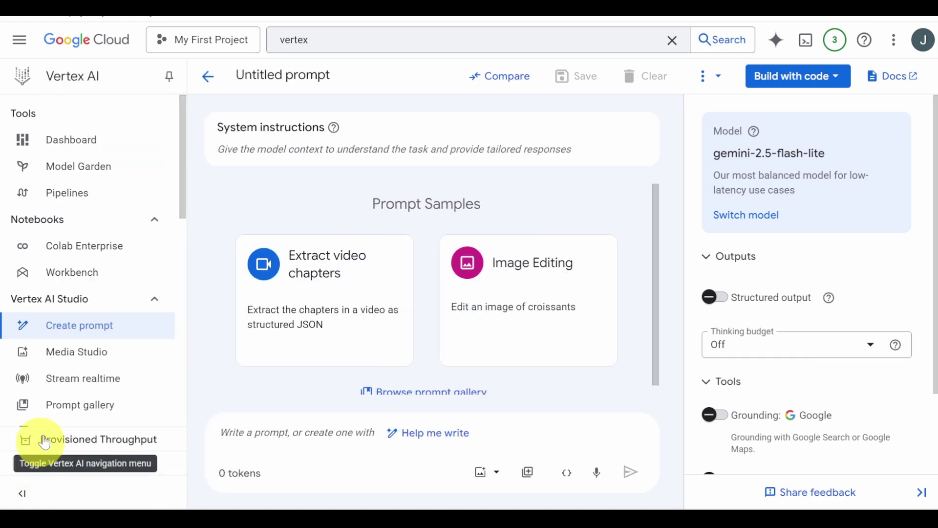
left_click(185, 226)
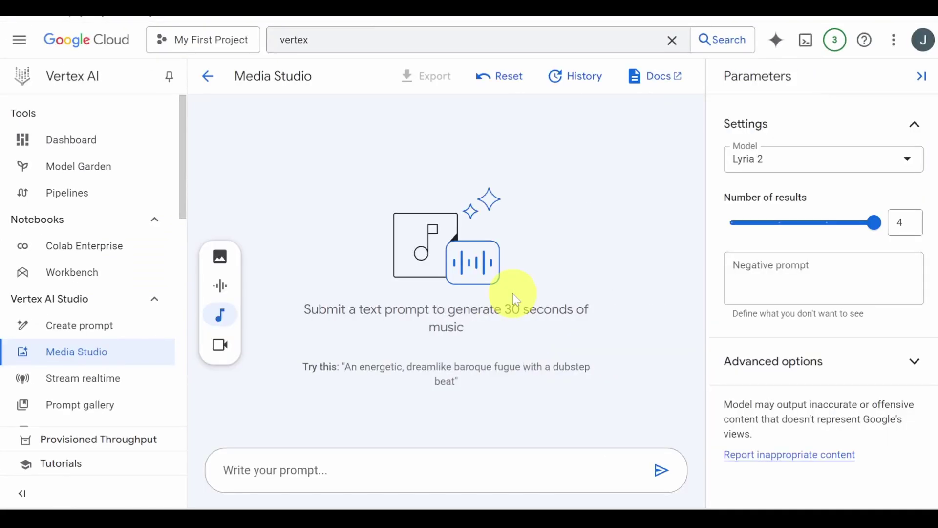
left_click(22, 493)
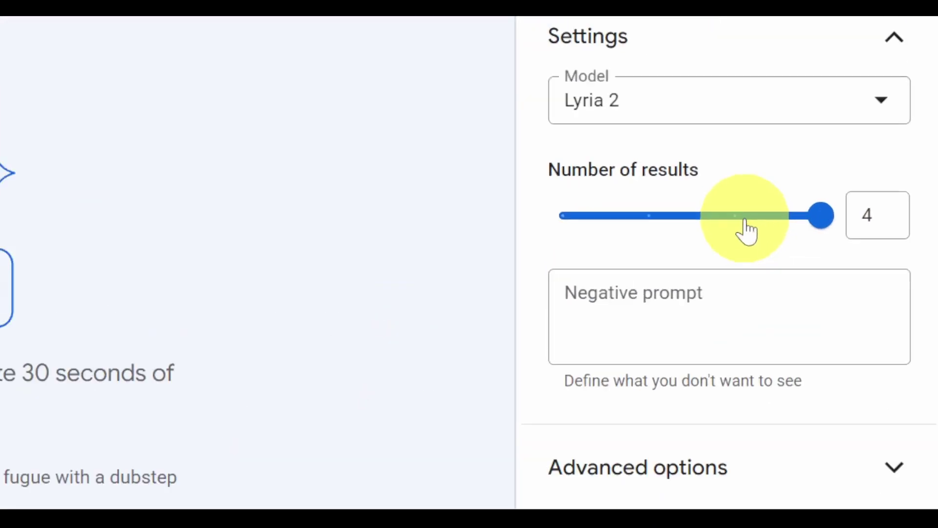
Step: Keep Lyria 2 as the model with 4 results, and expand Advanced options to show Seed
left_click_drag(814, 221, 842, 238)
left_click(784, 81)
left_click(780, 67)
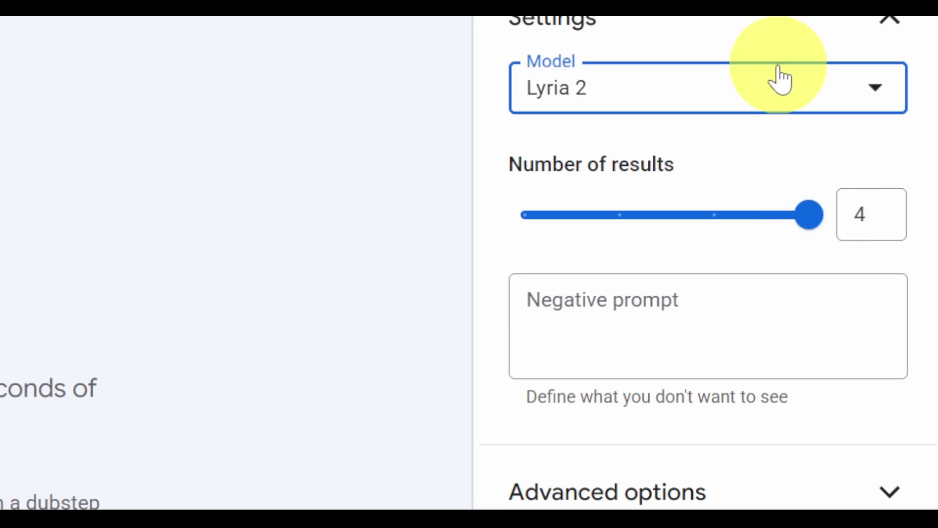
left_click(739, 313)
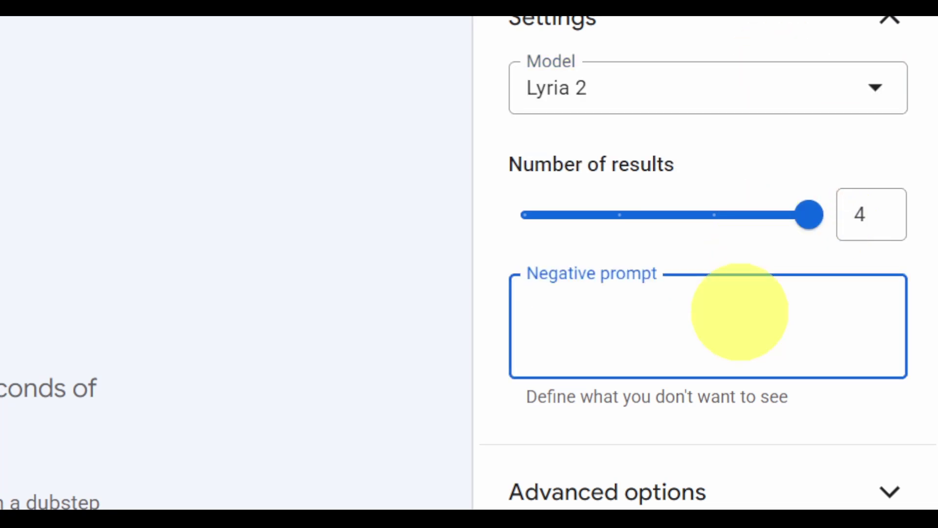
left_click(736, 216)
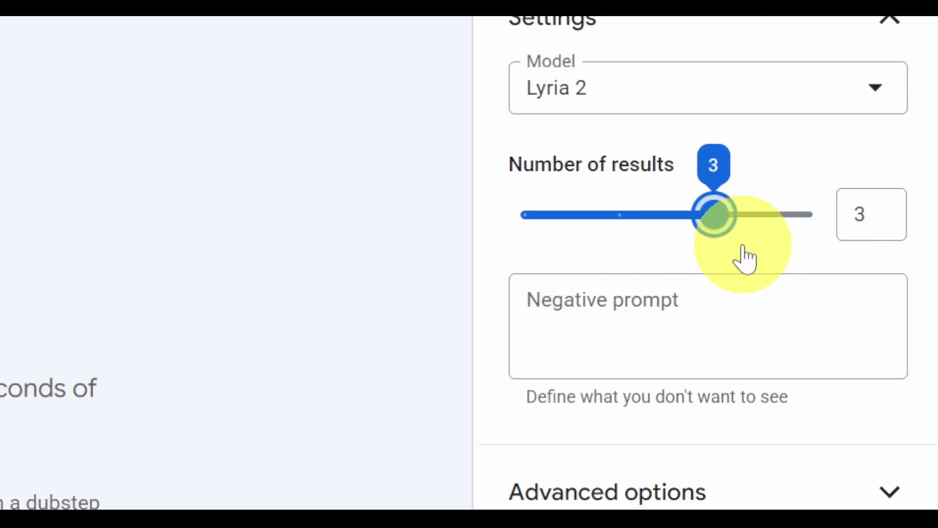
left_click(777, 216)
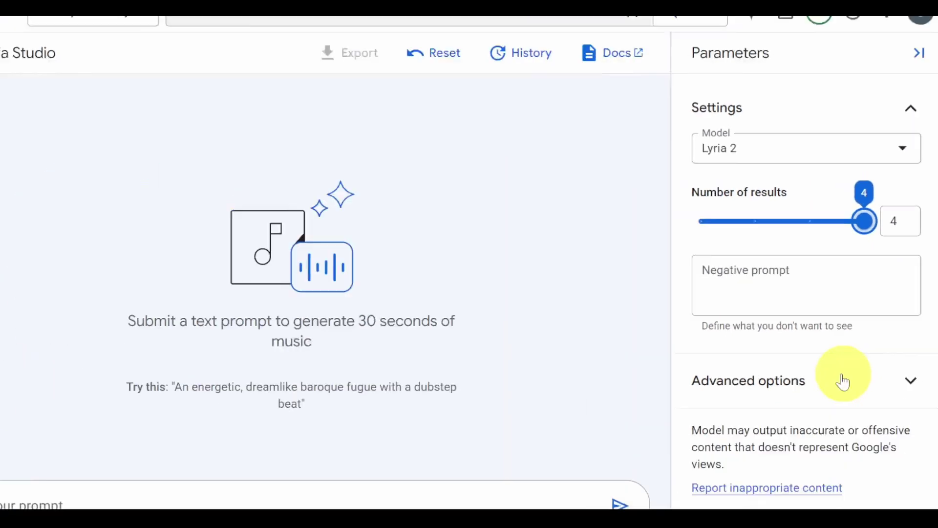
left_click(845, 370)
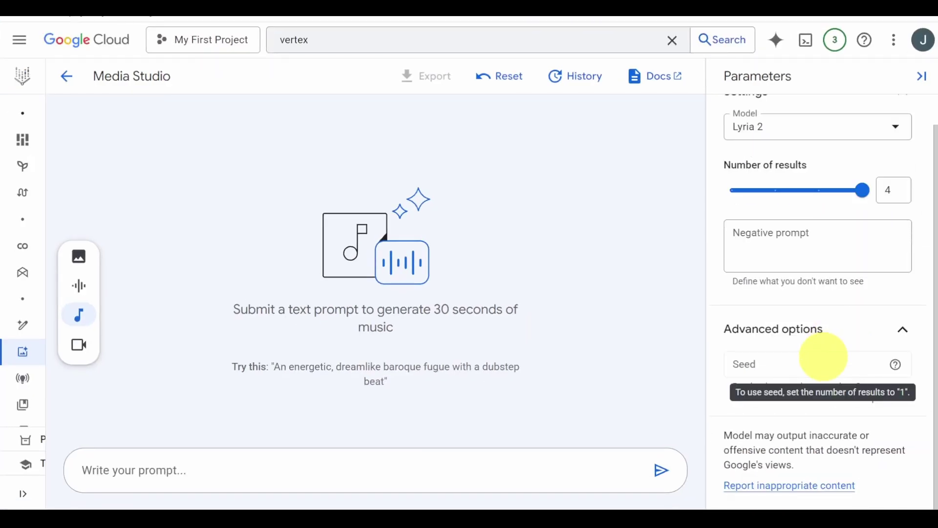
scroll(824, 357, "up", 1)
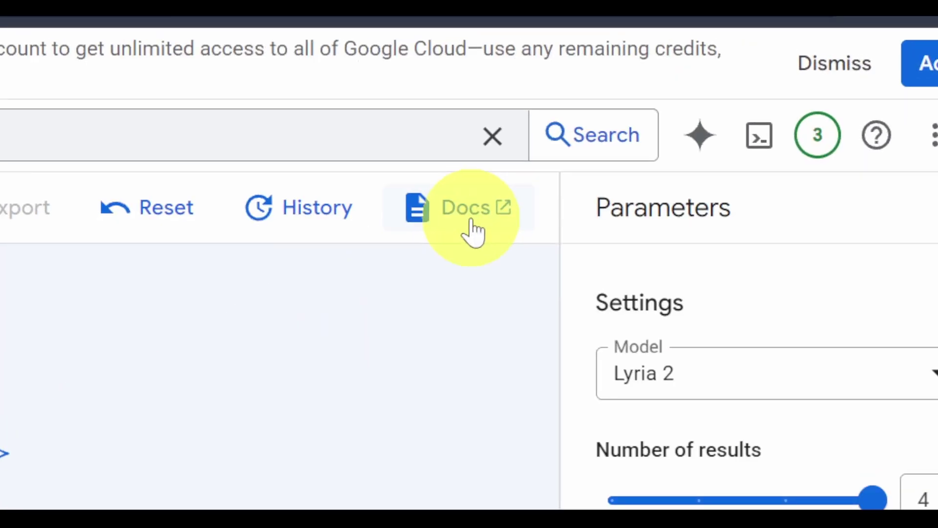
Step: Open the Lyria AI Music Generator docs and scroll down to its What's next section
left_click(472, 232)
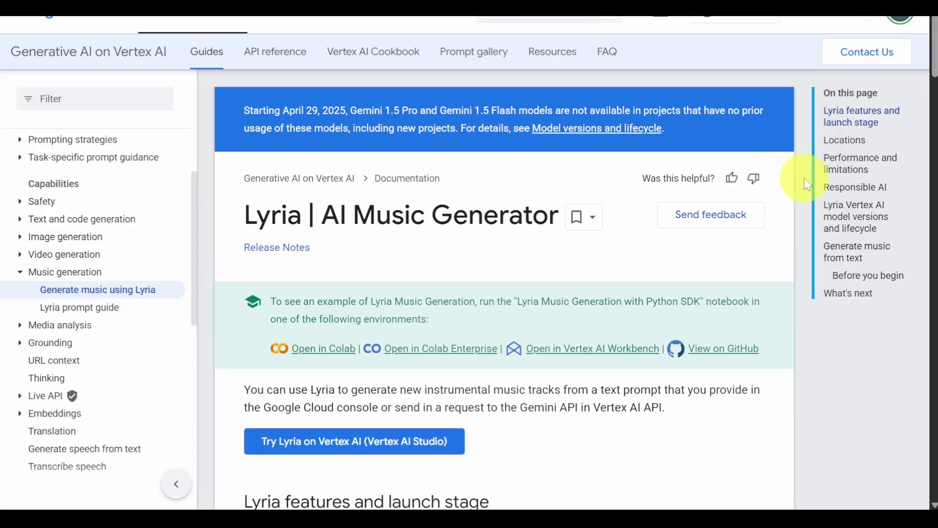
scroll(808, 184, "down", 15)
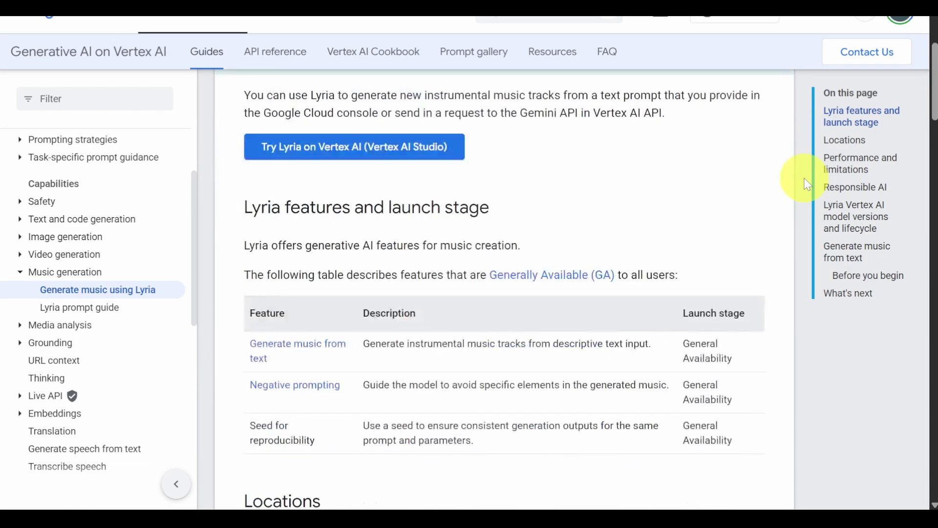
scroll(808, 184, "down", 15)
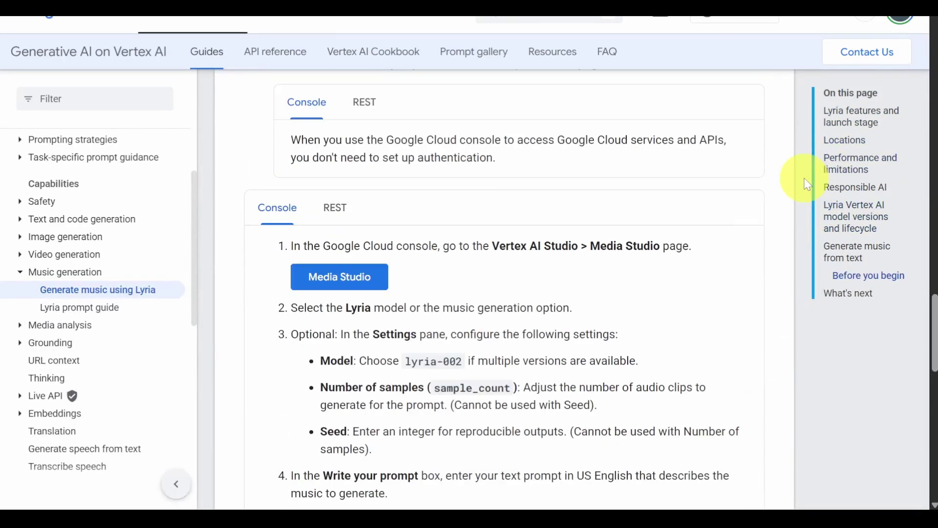
scroll(807, 185, "up", 5)
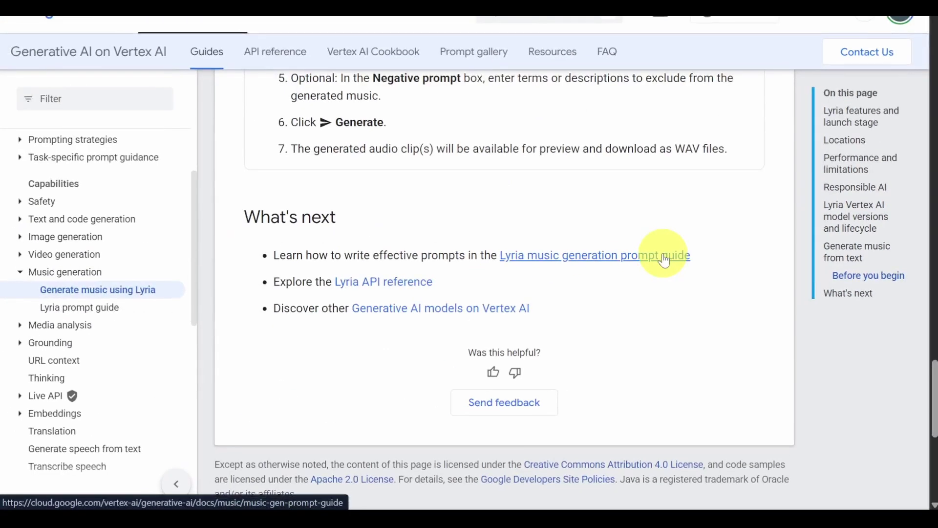
Step: Open the Lyria prompt guide and read through its basics for writing prompts
left_click(663, 258)
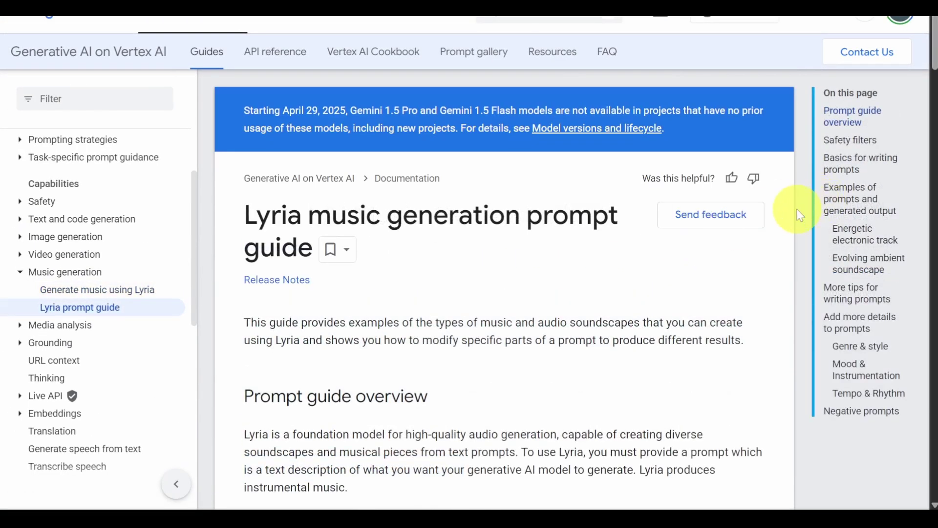
scroll(797, 215, "down", 6)
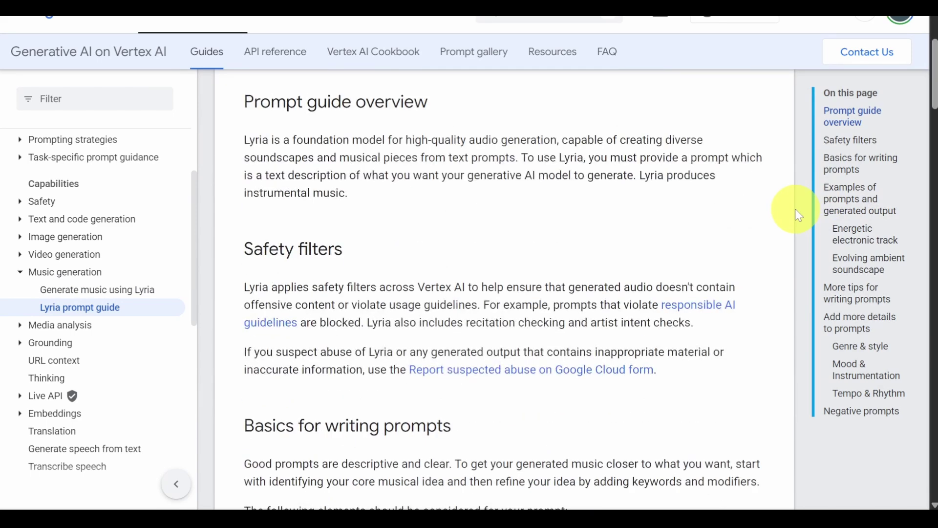
scroll(798, 215, "down", 3)
scroll(798, 215, "down", 5)
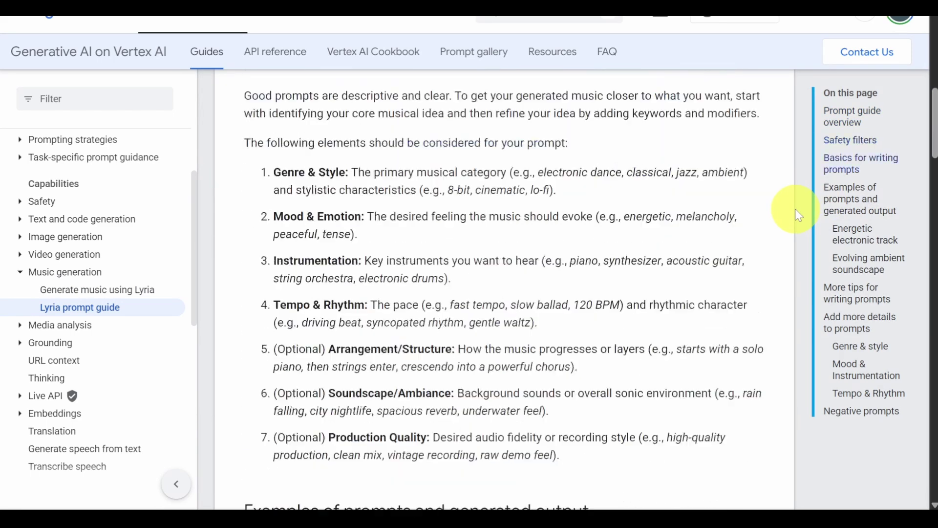
scroll(798, 215, "up", 2)
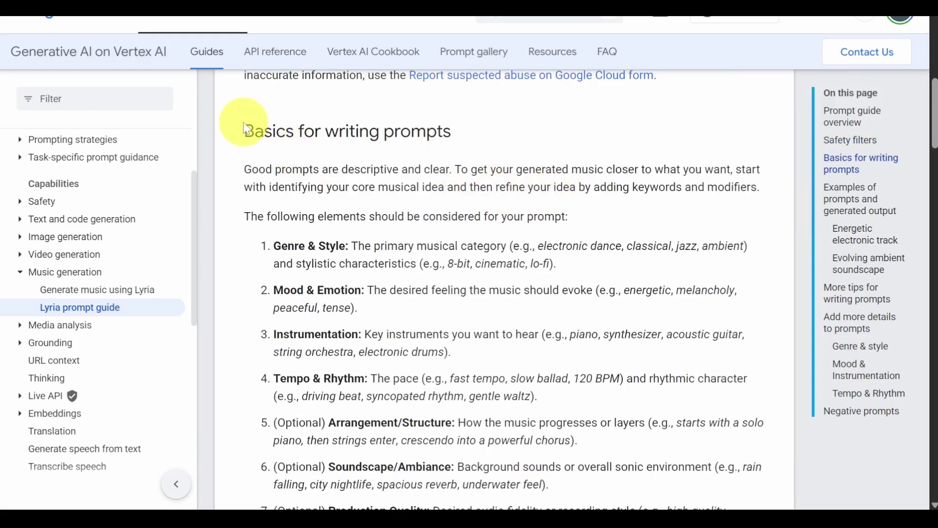
left_click_drag(244, 131, 623, 389)
scroll(754, 254, "up", 2)
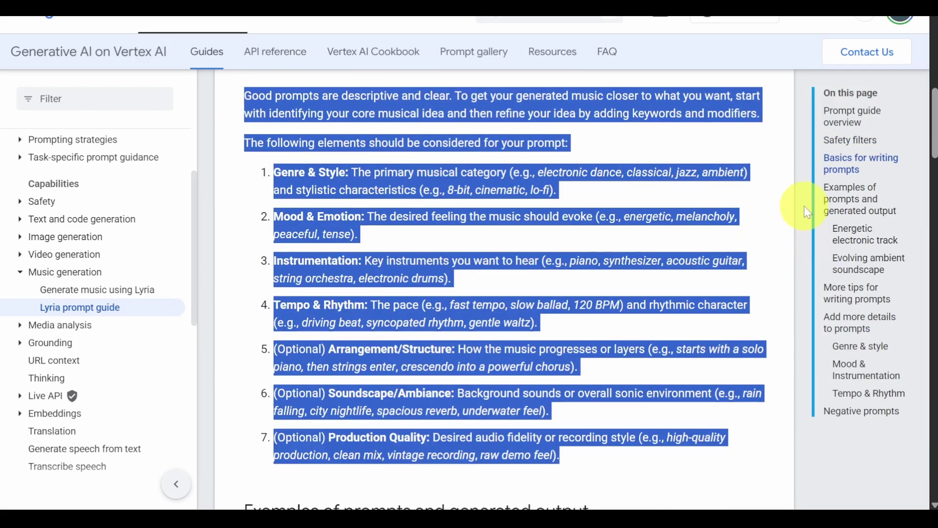
left_click(786, 205)
Step: Select the energetic electronic dance track example prompt and bring up its context menu
scroll(784, 205, "up", 2)
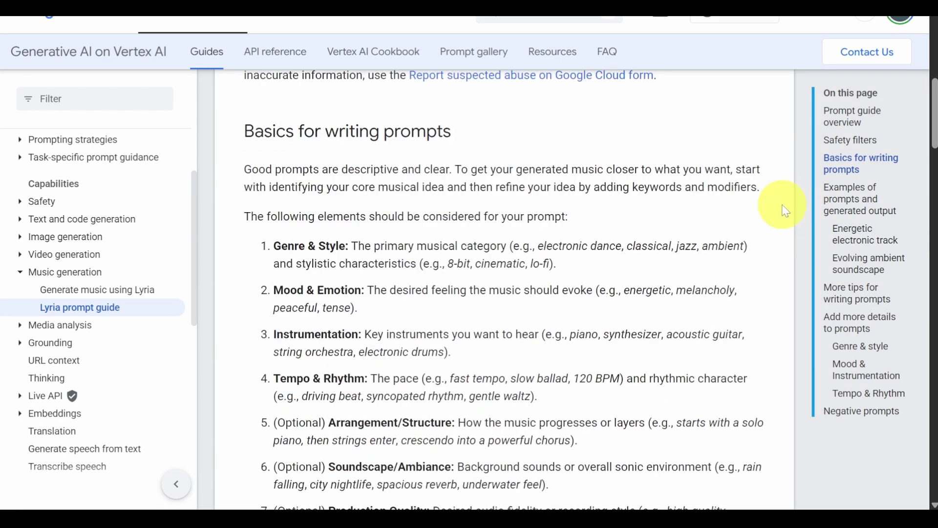
scroll(785, 210, "down", 10)
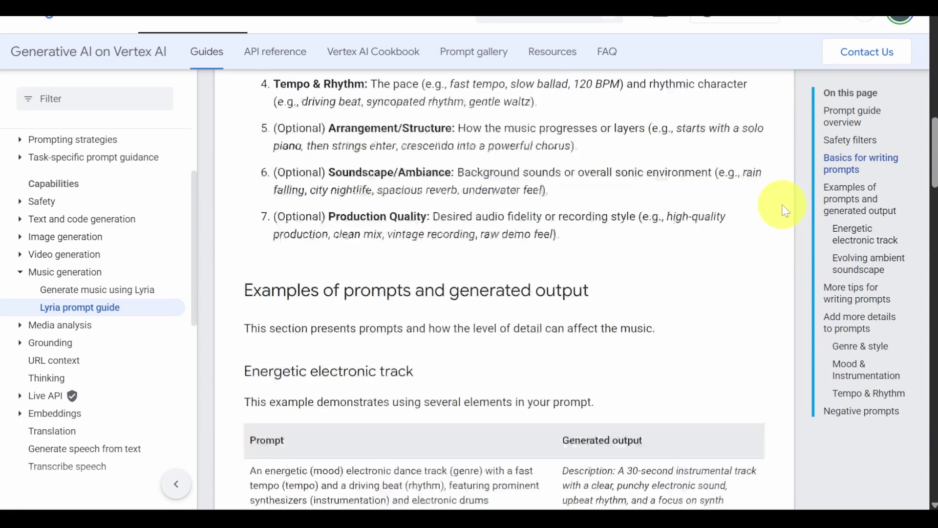
scroll(785, 210, "down", 2)
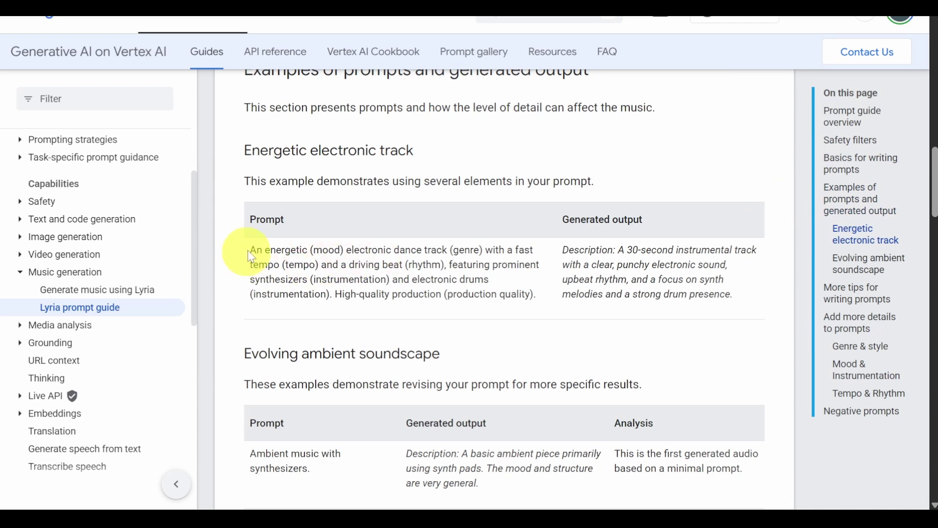
left_click_drag(253, 248, 541, 293)
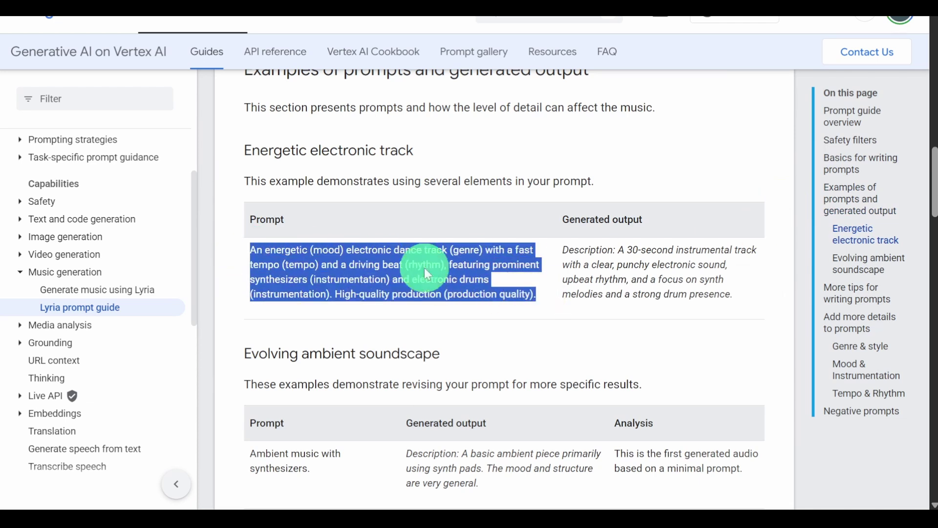
right_click(426, 272)
Step: Paste the energetic electronic dance prompt into Media Studio, generate tracks, and play the first one
left_click(450, 288)
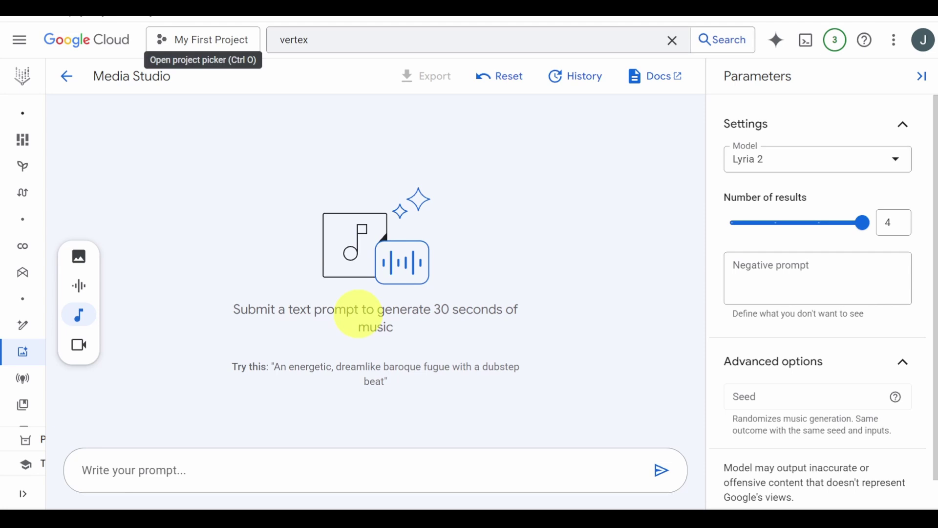
left_click(398, 457)
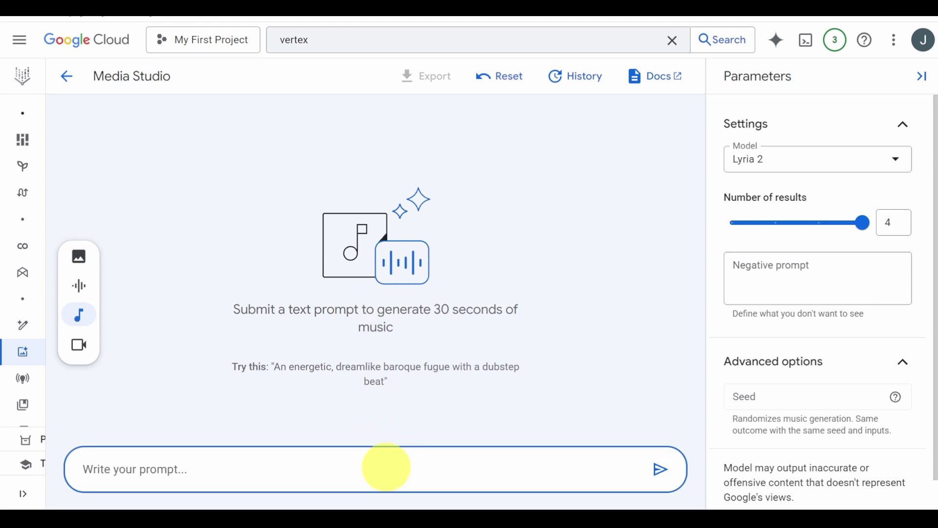
right_click(386, 466)
left_click(493, 304)
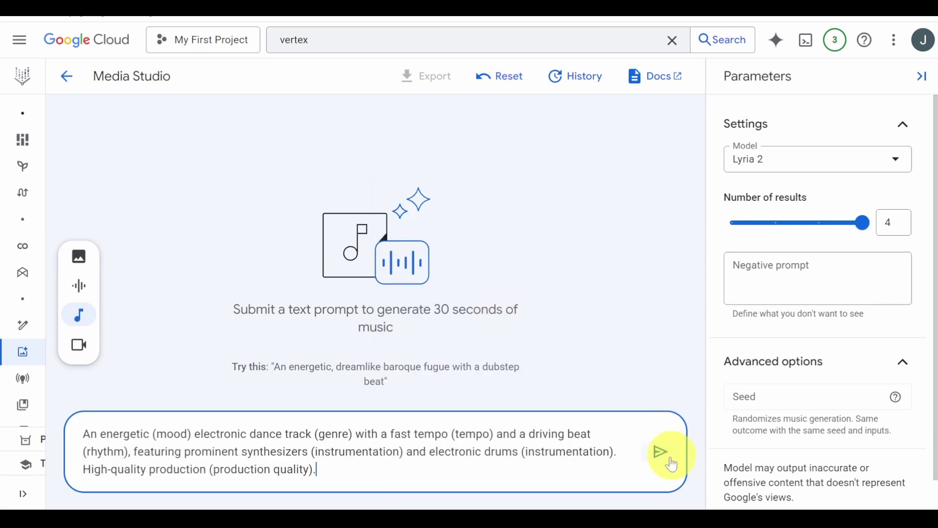
left_click(671, 463)
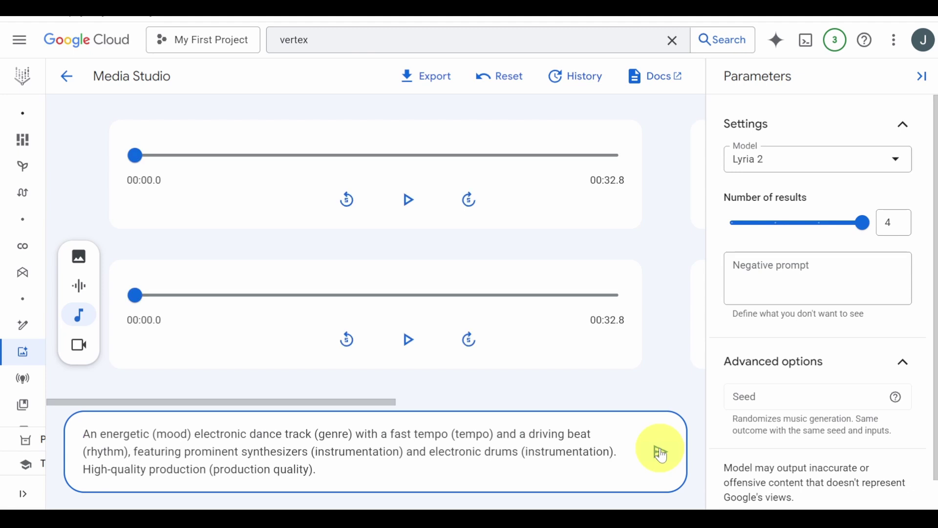
left_click(408, 200)
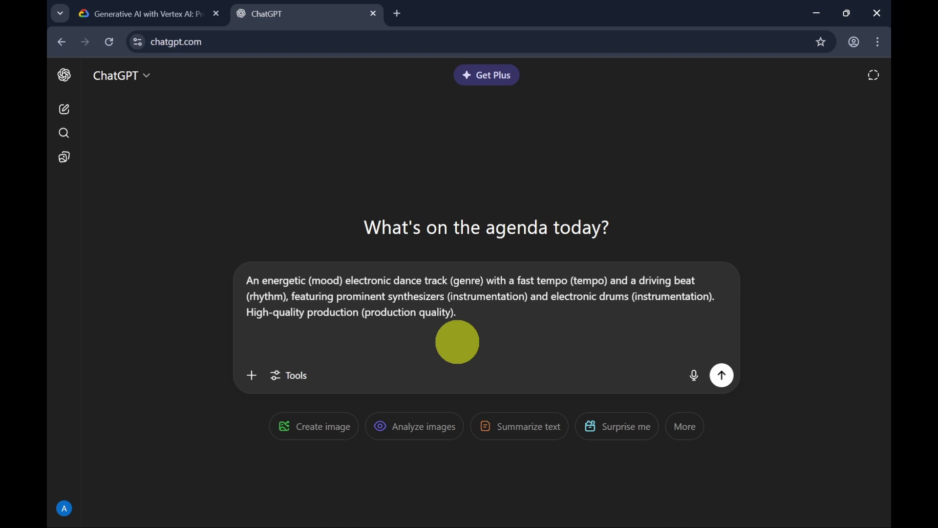
Step: Have ChatGPT write a mellow acoustic folk prompt and replace the Media Studio prompt with it
key("ctrl+v")
left_click(721, 376)
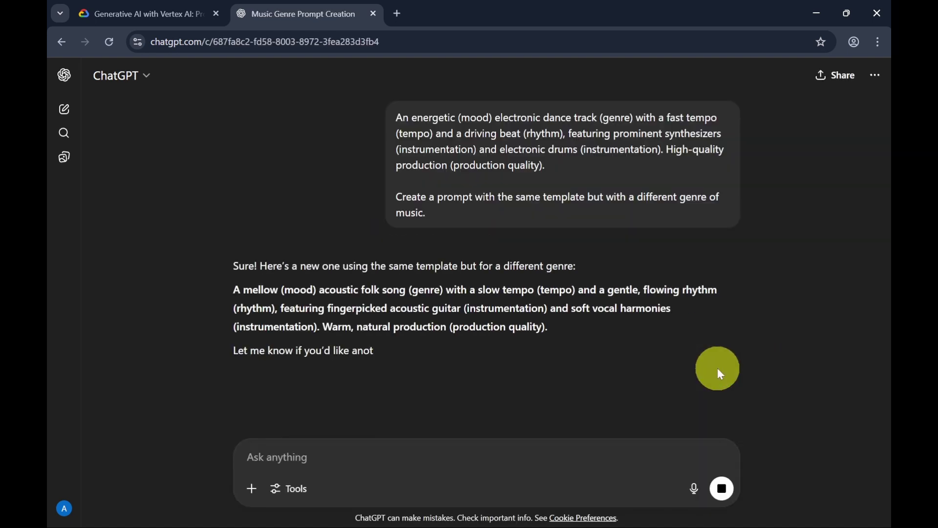
left_click_drag(551, 327, 226, 302)
right_click(286, 311)
left_click(306, 322)
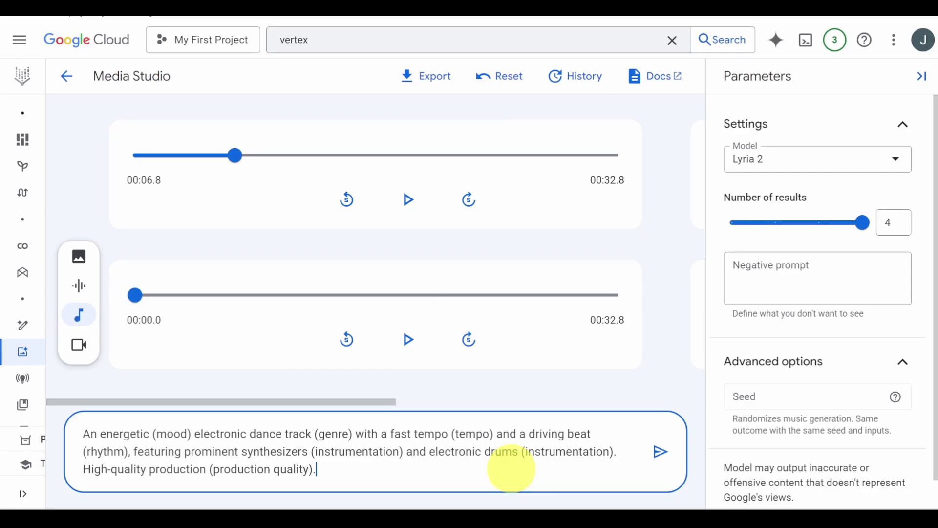
key("ctrl+a")
key("ctrl+v")
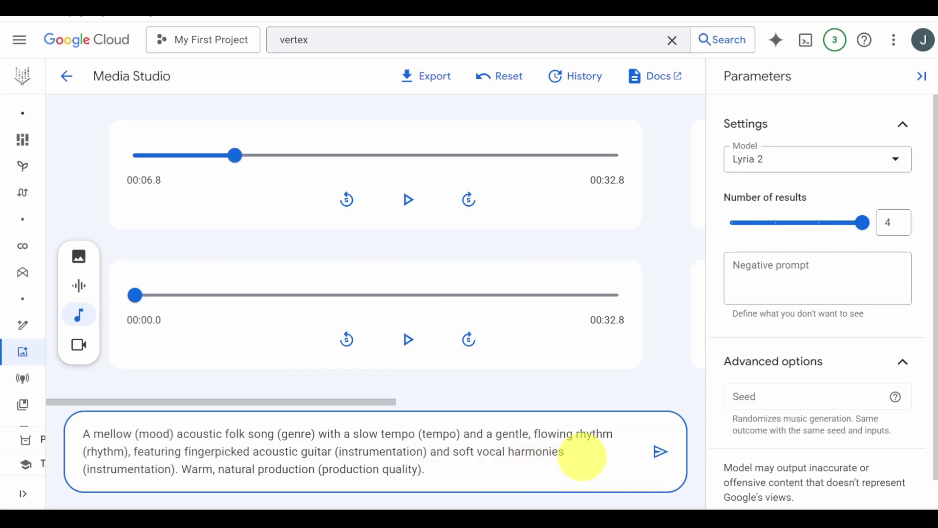
Step: Generate music from the folk prompt and play the track, pausing around 00:13
left_click(659, 452)
left_click(408, 313)
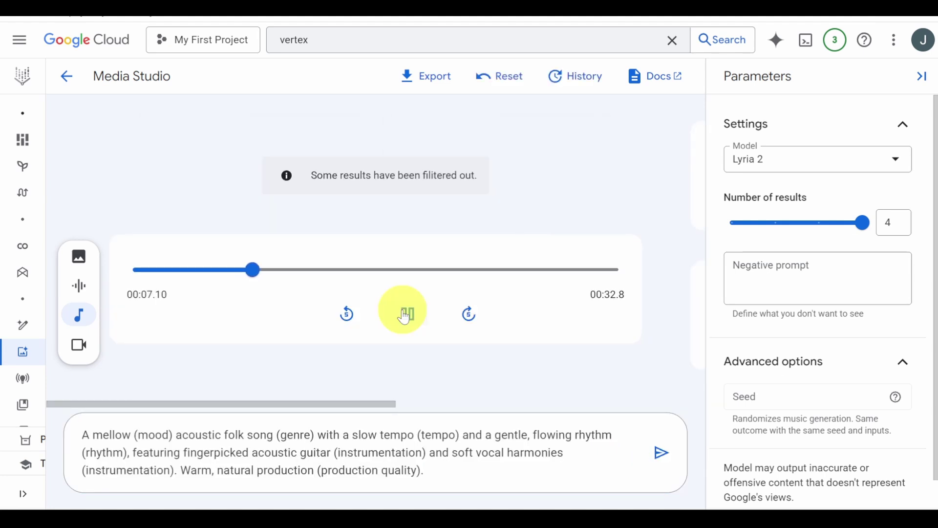
left_click(407, 316)
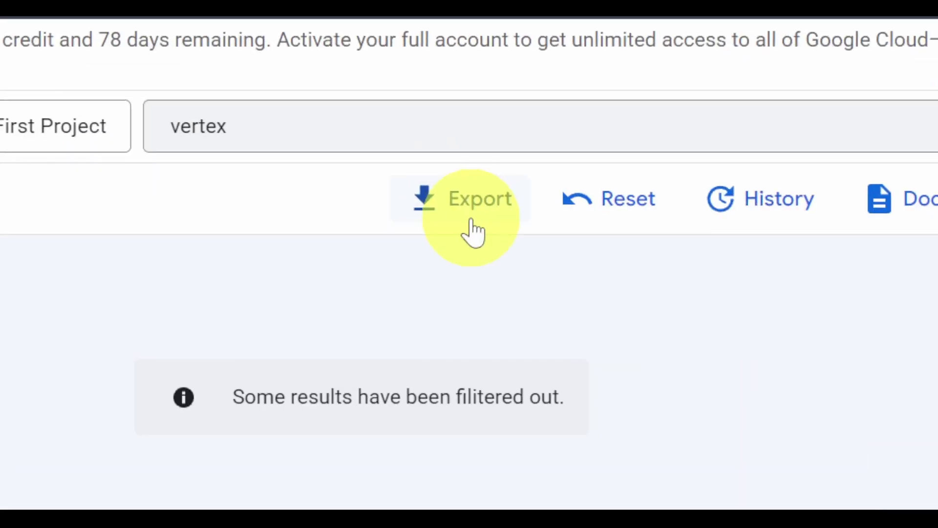
Step: Export the folk track, save it locally, and open the downloaded WAV files
left_click(471, 219)
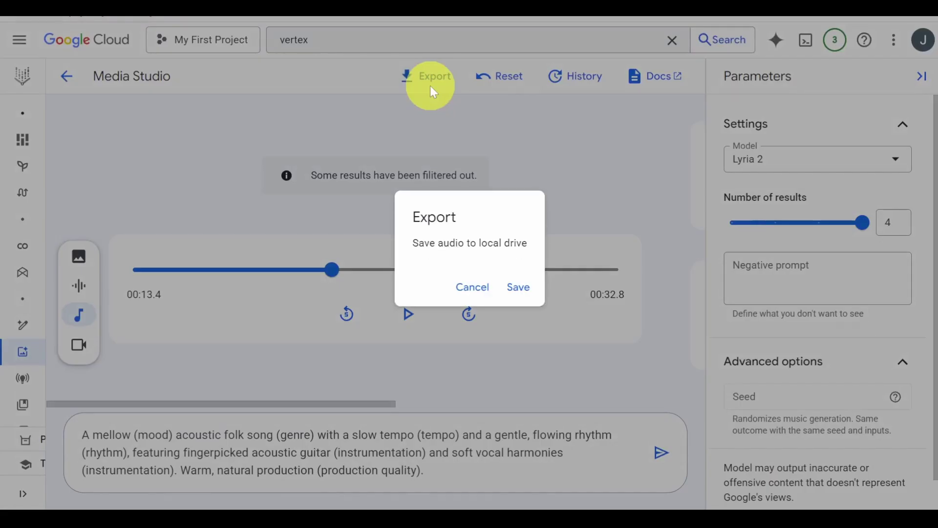
left_click(521, 295)
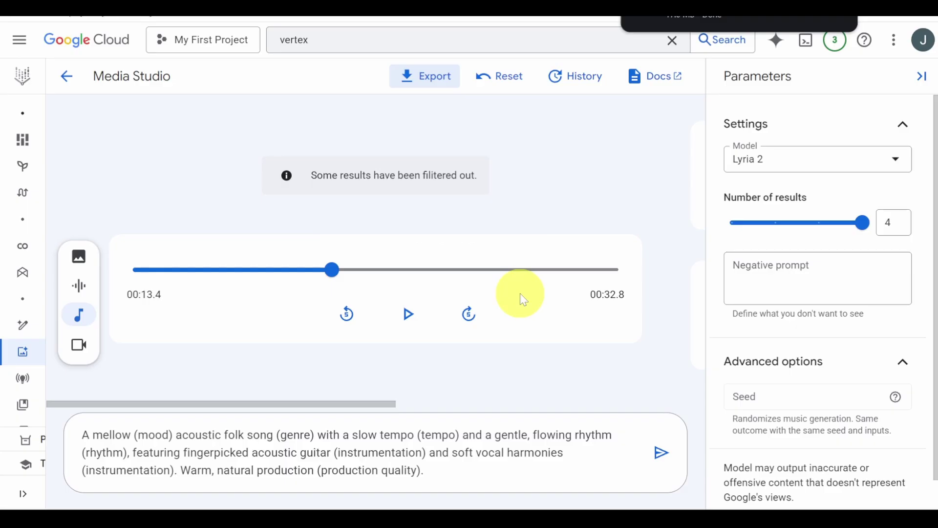
left_click(746, 20)
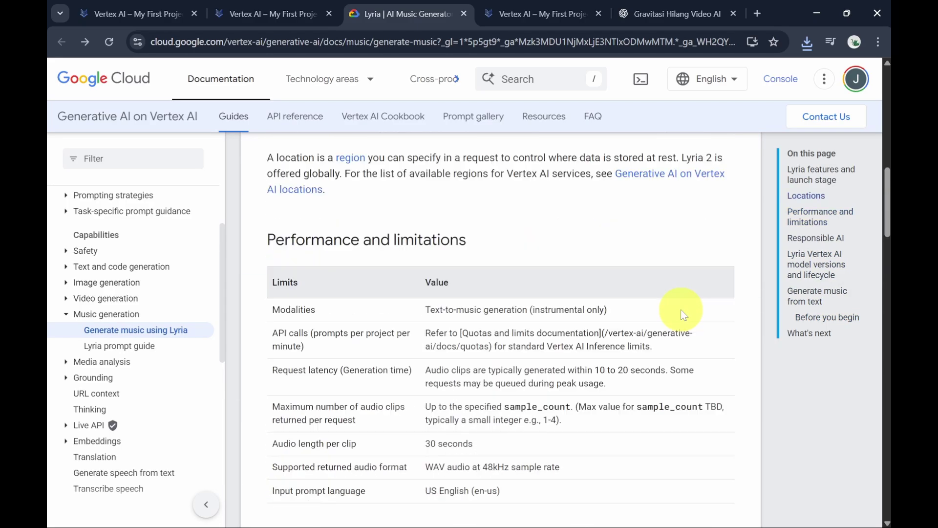
Step: Highlight the 'Seed for reproducibility' feature description in the Lyria docs, then deselect it
left_click_drag(361, 383, 488, 400)
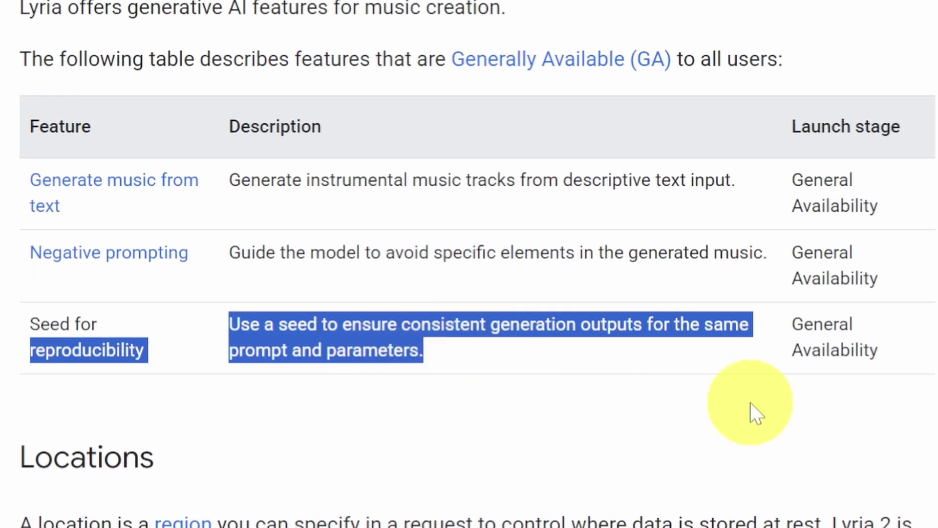
left_click(750, 403)
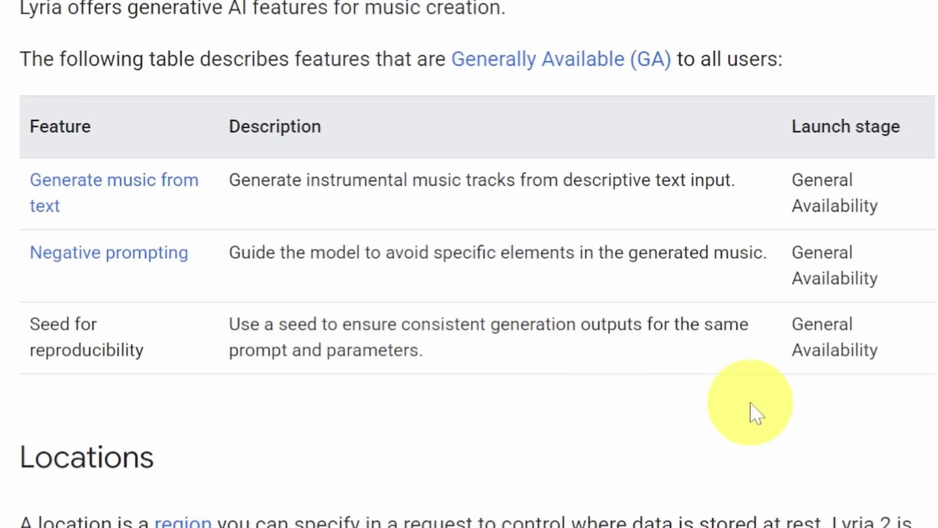